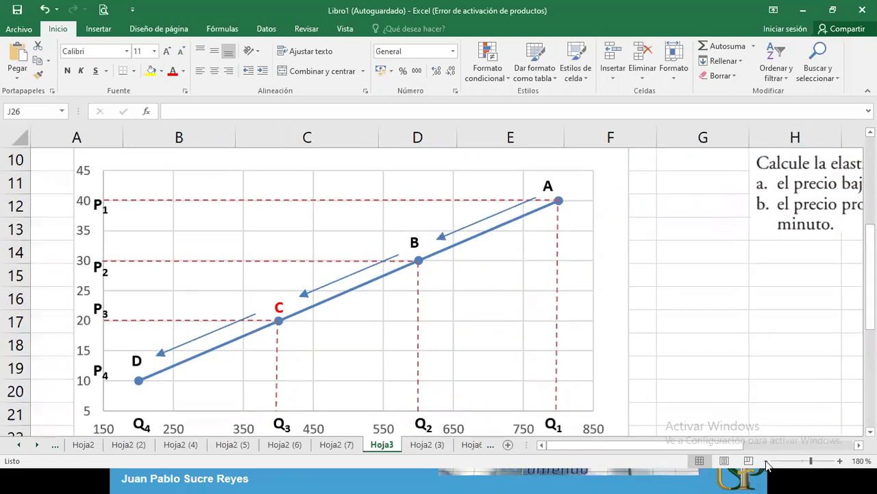
Step: Zoom to 170% and select the b)/c) calculation block D24:I31 below the chart
{"action": "left_click", "coordinate": [766, 462]}
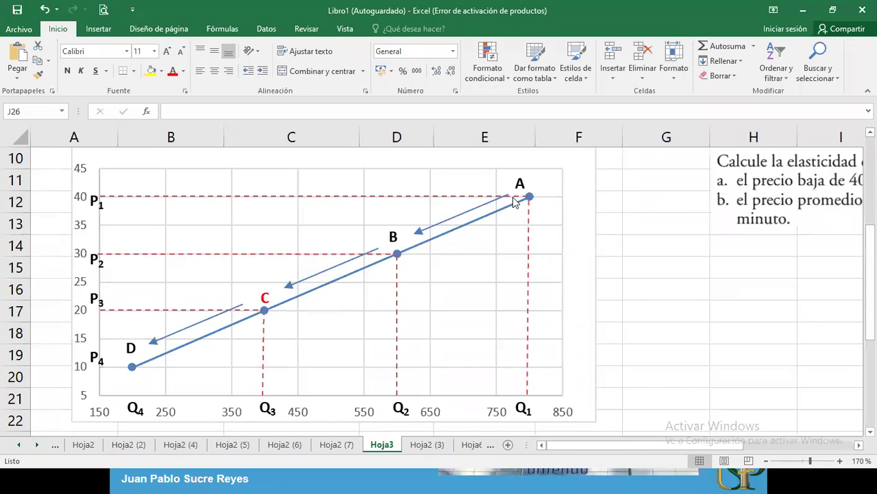
{"action": "mouse_move", "coordinate": [572, 446]}
{"action": "left_mouse_down"}
{"action": "mouse_move", "coordinate": [603, 444]}
{"action": "mouse_move", "coordinate": [557, 447]}
{"action": "left_mouse_up"}
{"action": "scroll", "coordinate": [438, 288], "scroll_direction": "down", "scroll_amount": 2}
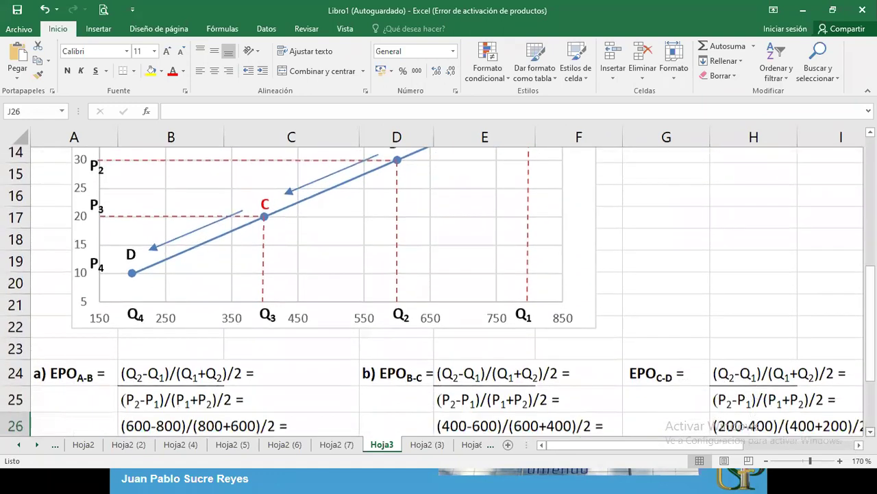
{"action": "scroll", "coordinate": [439, 288], "scroll_direction": "down", "scroll_amount": 1}
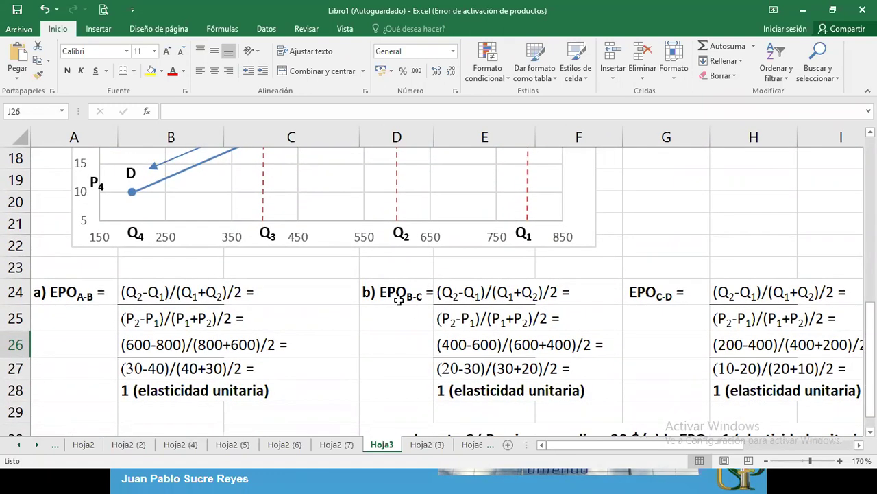
{"action": "left_click_drag", "start_coordinate": [388, 291], "coordinate": [486, 293]}
{"action": "left_click_drag", "start_coordinate": [778, 350], "coordinate": [814, 412]}
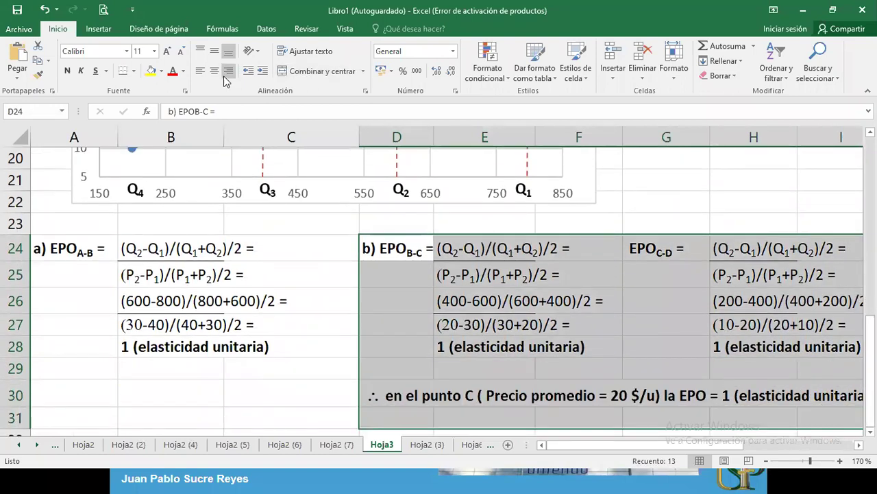
Step: Turn D24:I31 white to hide it, then zoom out to 120% with the chart in view
{"action": "left_click", "coordinate": [183, 71]}
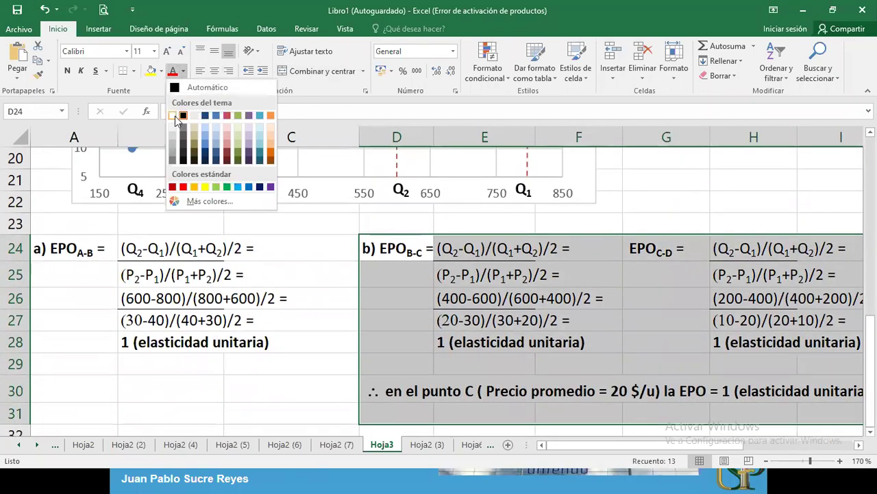
{"action": "left_click", "coordinate": [176, 115]}
{"action": "left_click", "coordinate": [243, 258]}
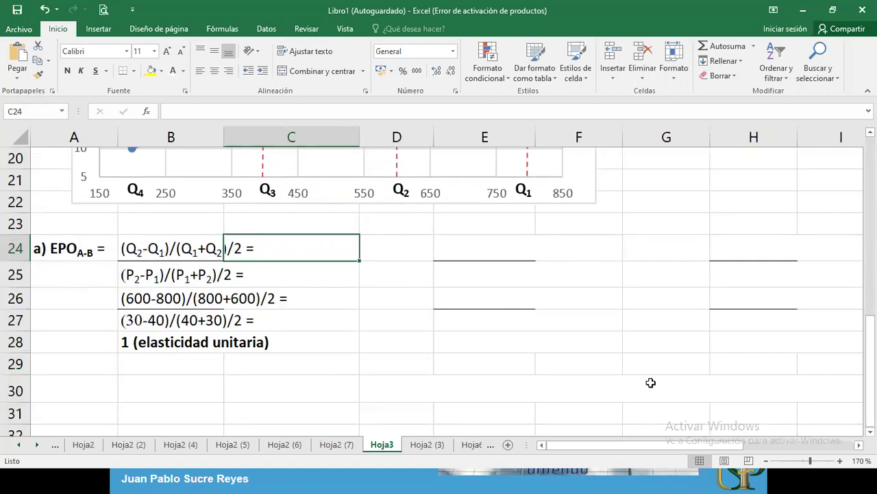
{"action": "left_click", "coordinate": [765, 460]}
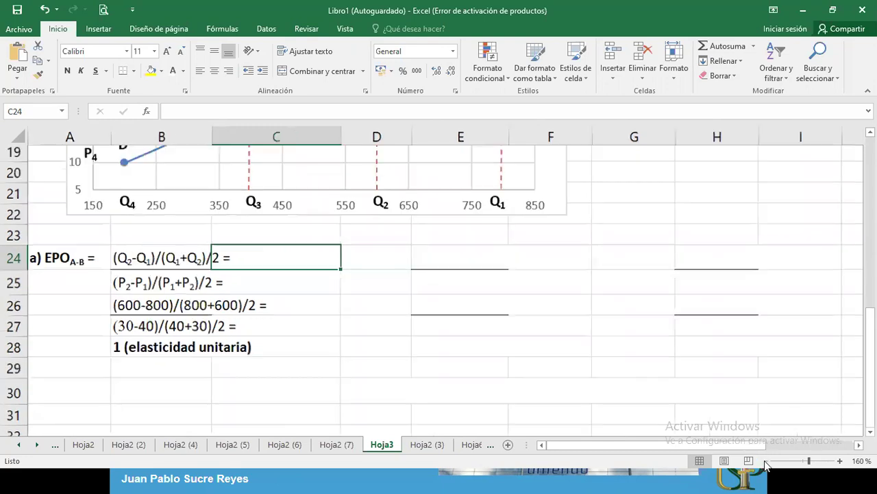
{"action": "left_click", "coordinate": [765, 461]}
{"action": "left_click", "coordinate": [766, 460]}
{"action": "left_click", "coordinate": [766, 461]}
{"action": "left_click", "coordinate": [766, 461]}
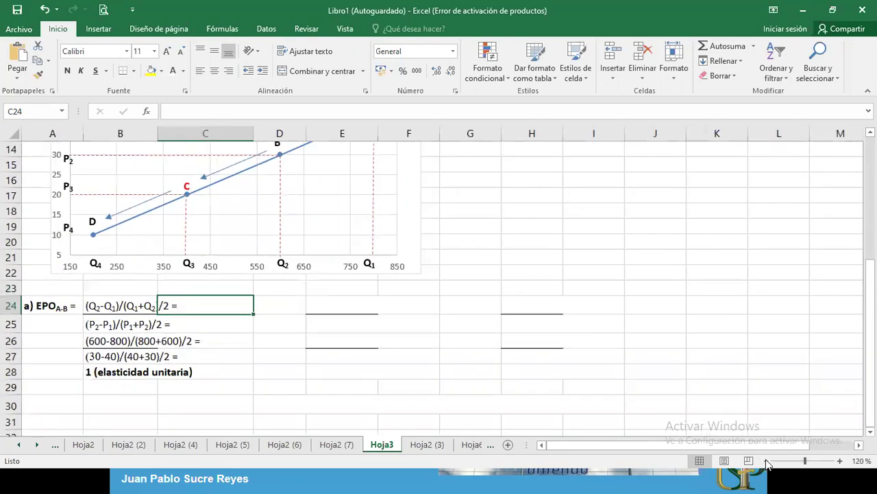
{"action": "left_click_drag", "start_coordinate": [871, 374], "coordinate": [870, 360]}
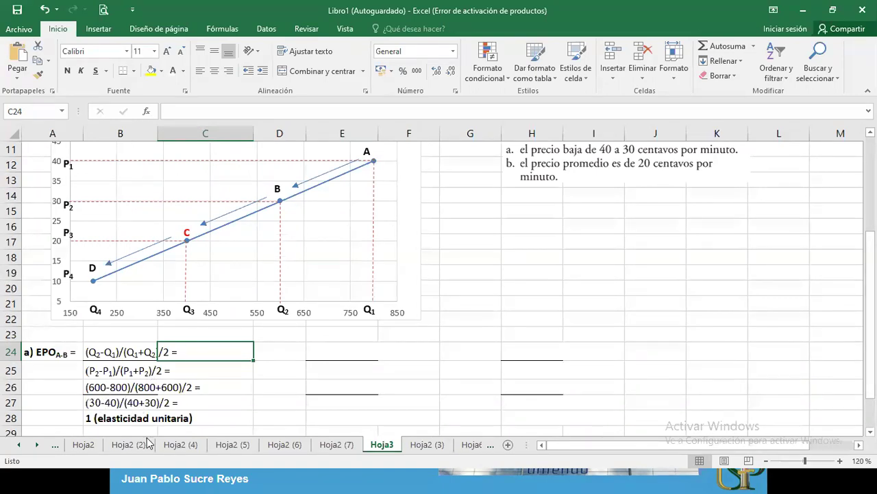
{"action": "key", "text": "alt+Tab"}
{"action": "key", "text": "alt+Tab"}
{"action": "key", "text": "alt+Tab"}
{"action": "key", "text": "alt+Tab"}
{"action": "key", "text": "alt+Tab"}
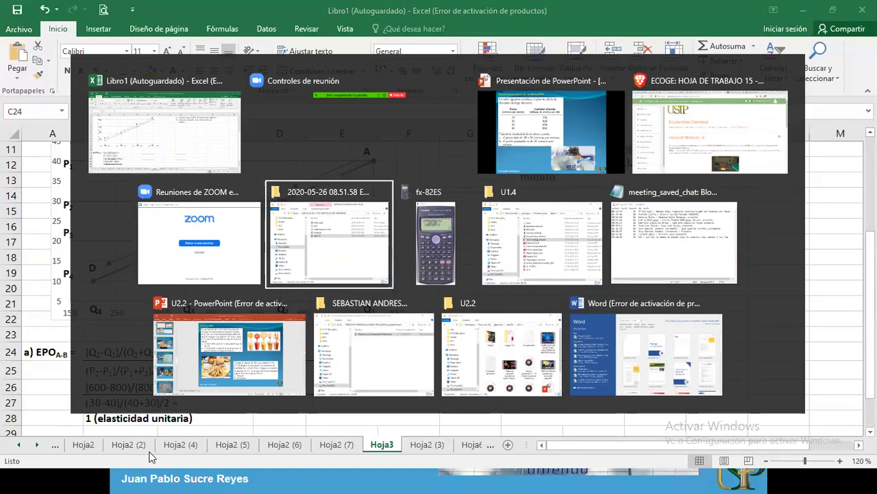
{"action": "key", "text": "alt+Tab"}
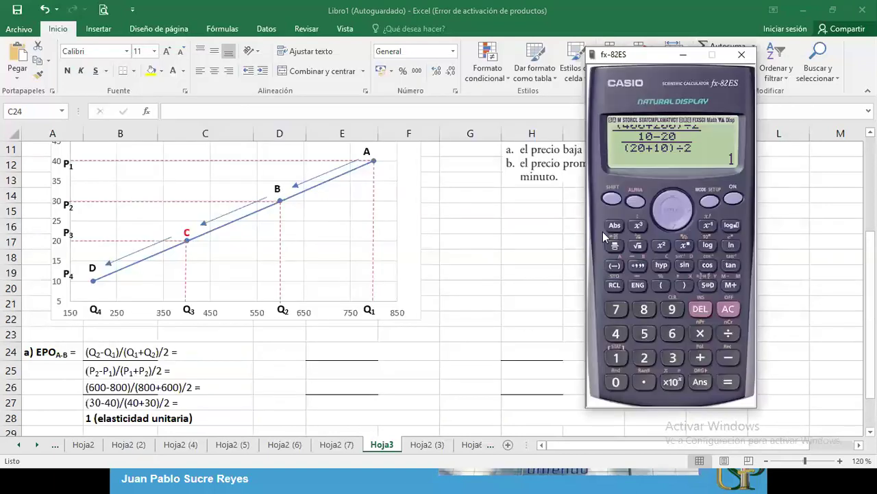
{"action": "left_click", "coordinate": [657, 218]}
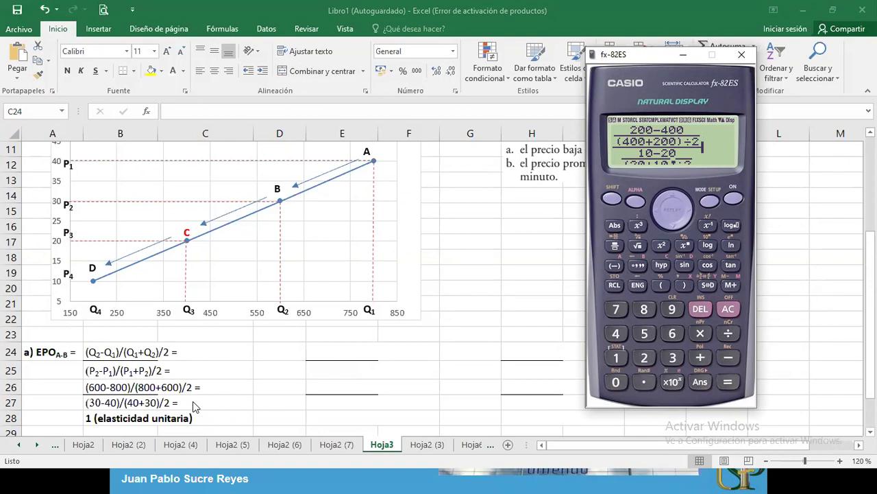
{"action": "key", "text": "alt+Tab"}
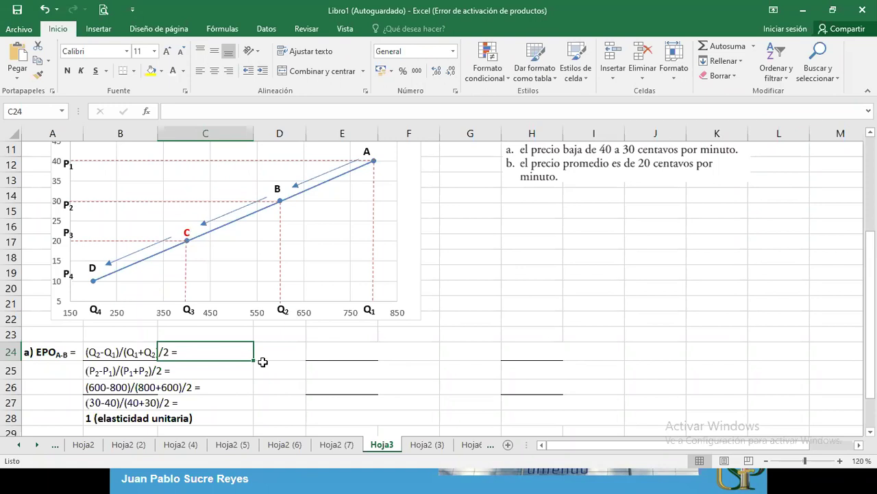
Step: Restore Automático black font to the EPO B-C label in D24 and formulas in E24:E25
{"action": "left_click", "coordinate": [290, 350]}
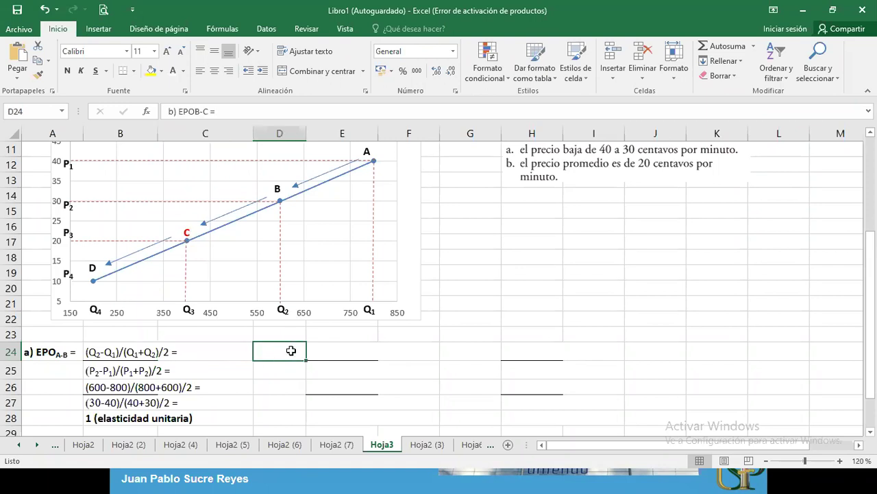
{"action": "left_click", "coordinate": [184, 78]}
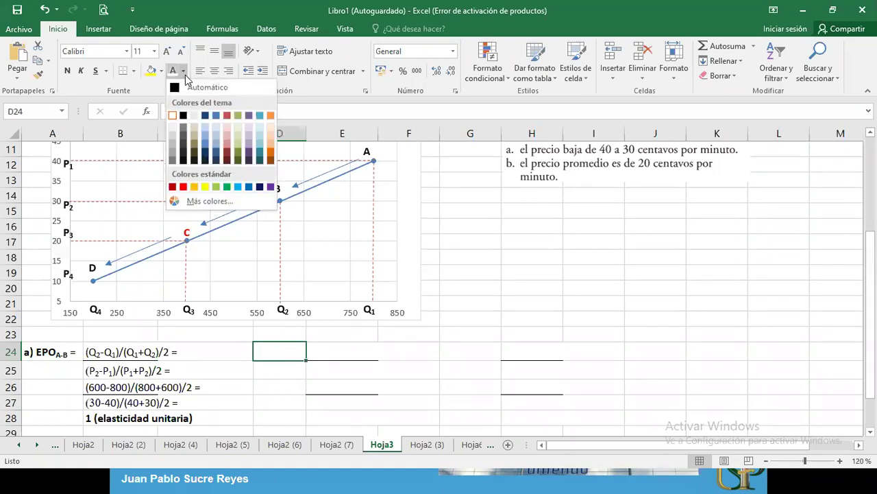
{"action": "left_click", "coordinate": [186, 89]}
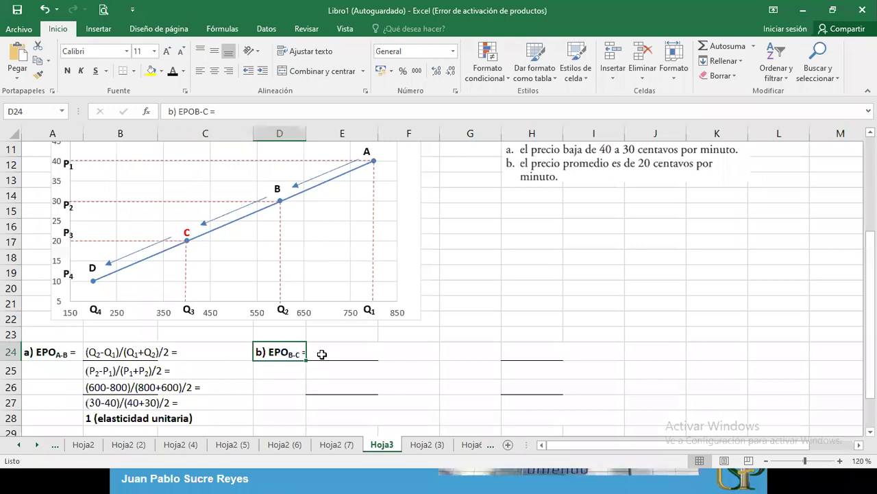
{"action": "left_click_drag", "start_coordinate": [325, 352], "coordinate": [324, 367]}
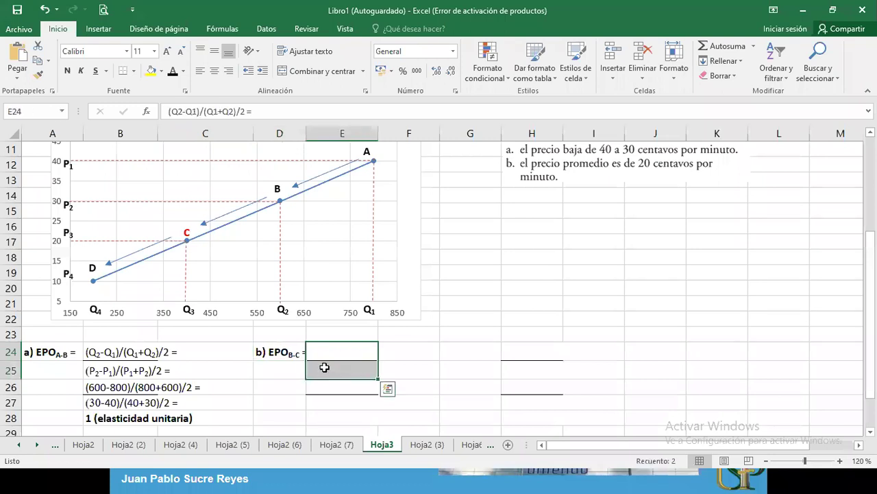
{"action": "left_click", "coordinate": [173, 71]}
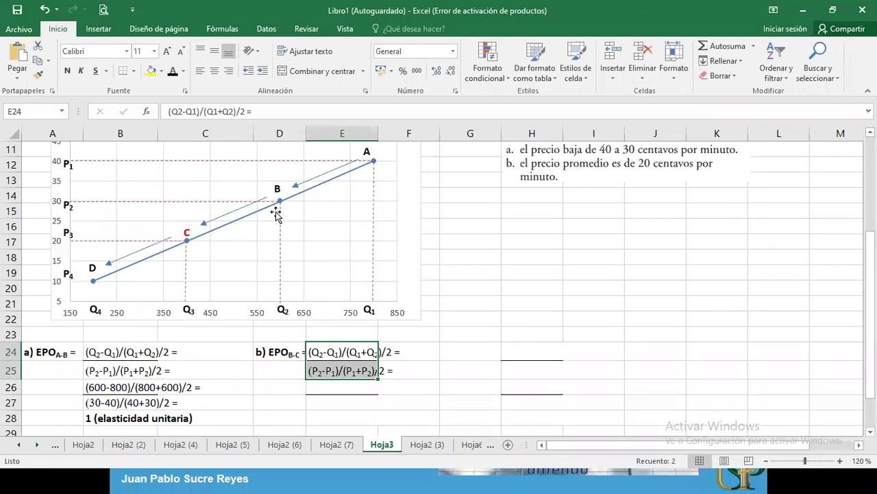
{"action": "left_click", "coordinate": [289, 381]}
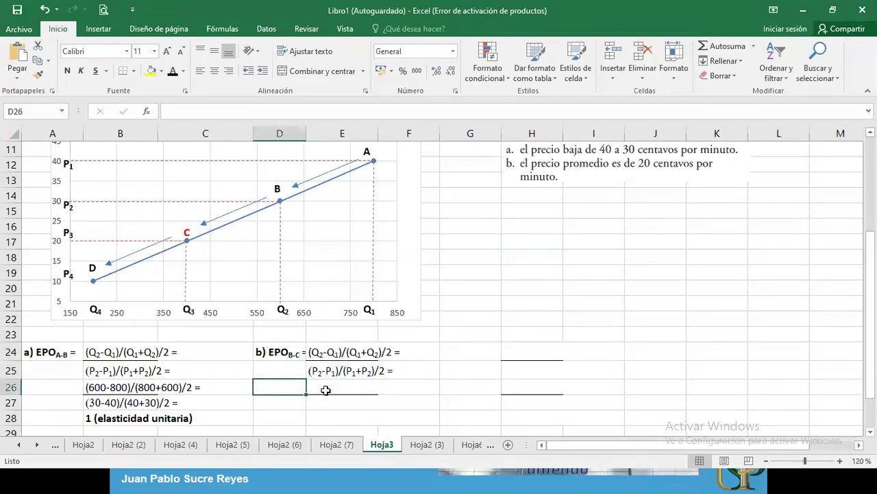
{"action": "left_click", "coordinate": [327, 390]}
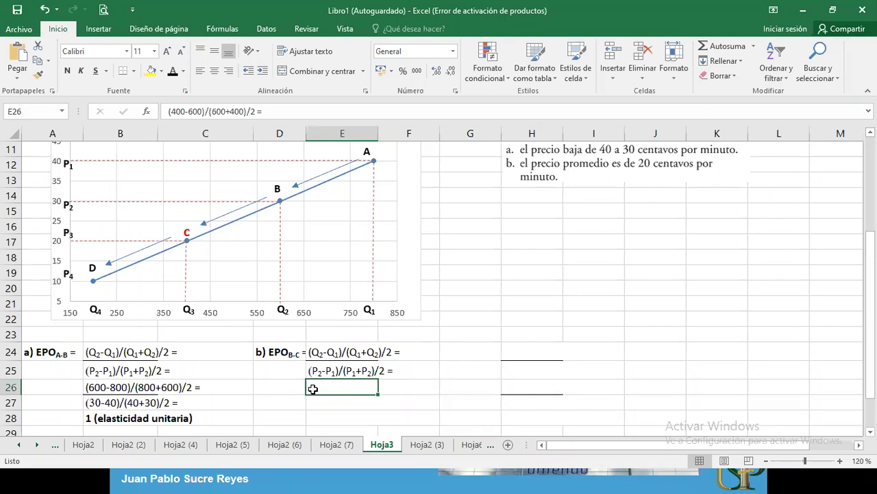
Step: Show the B-C substitution lines and the E28 result 1 (elasticidad unitaria) in black
{"action": "left_click_drag", "start_coordinate": [319, 389], "coordinate": [321, 397]}
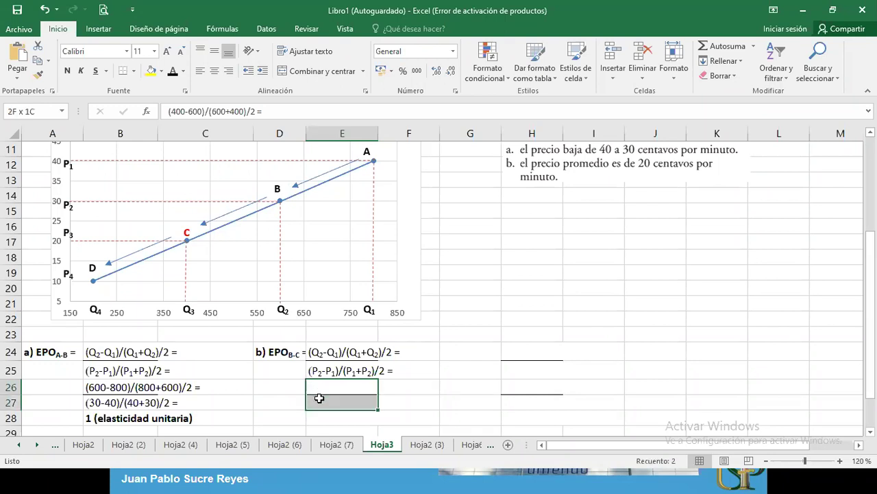
{"action": "left_click", "coordinate": [172, 71]}
{"action": "left_click", "coordinate": [460, 391]}
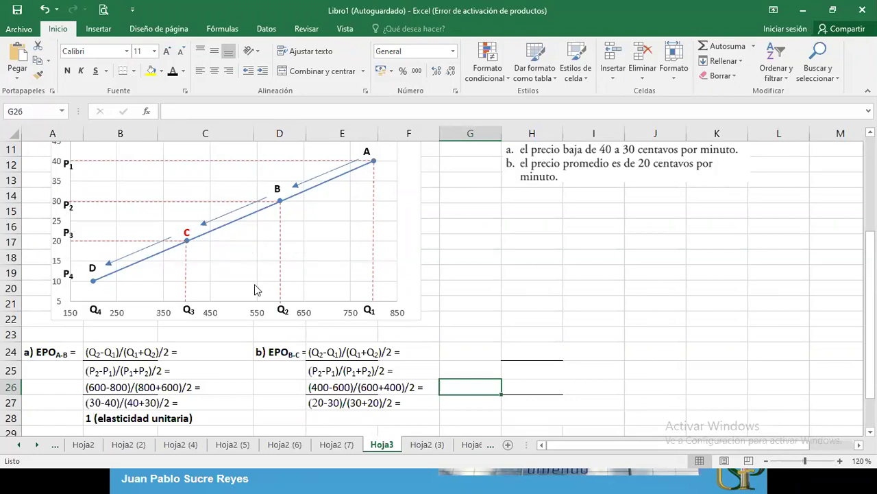
{"action": "left_click", "coordinate": [319, 413]}
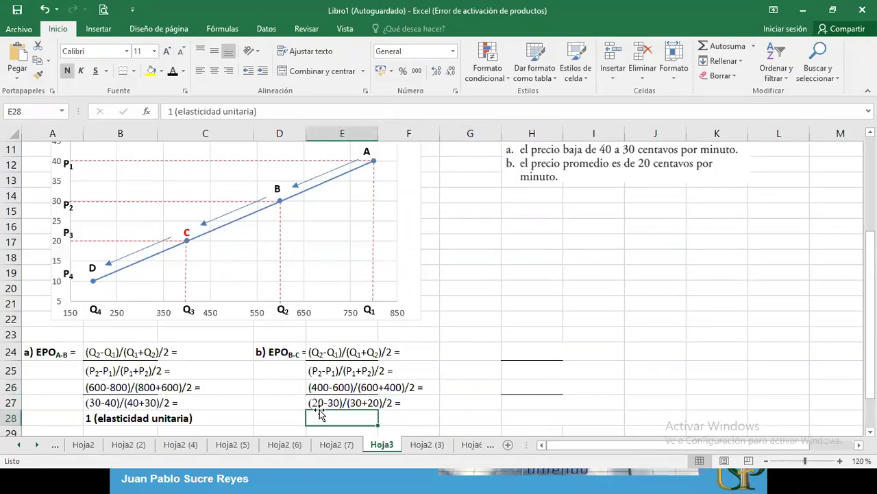
{"action": "left_click", "coordinate": [176, 72]}
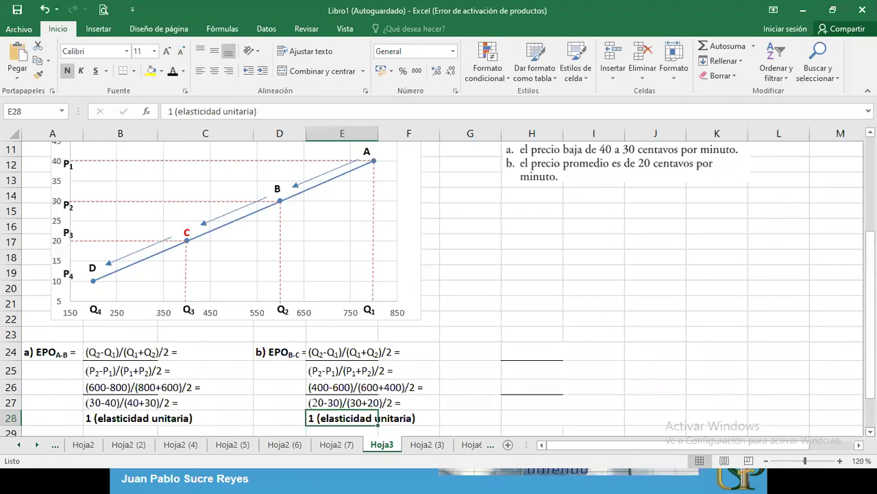
{"action": "scroll", "coordinate": [439, 288], "scroll_direction": "down", "scroll_amount": 1}
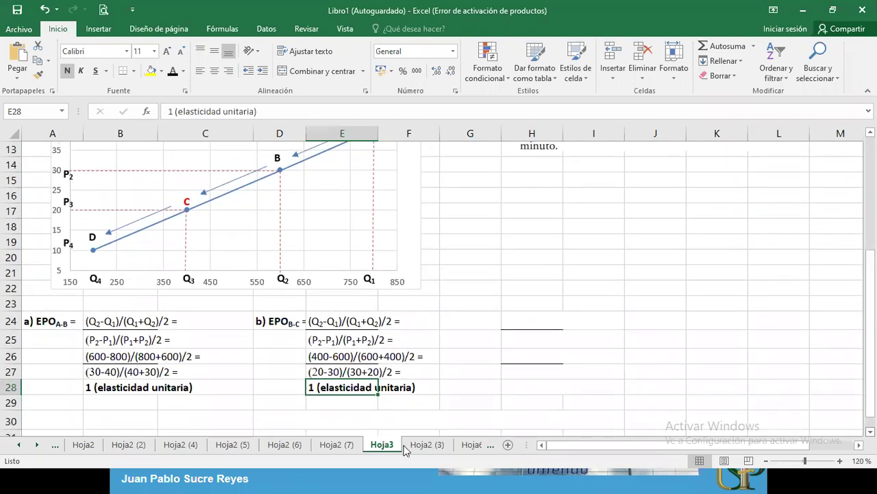
Step: Enter the student's surname and first name followed by '15 pts.' in cell A30
{"action": "left_click", "coordinate": [81, 424]}
{"action": "type", "text": "a"}
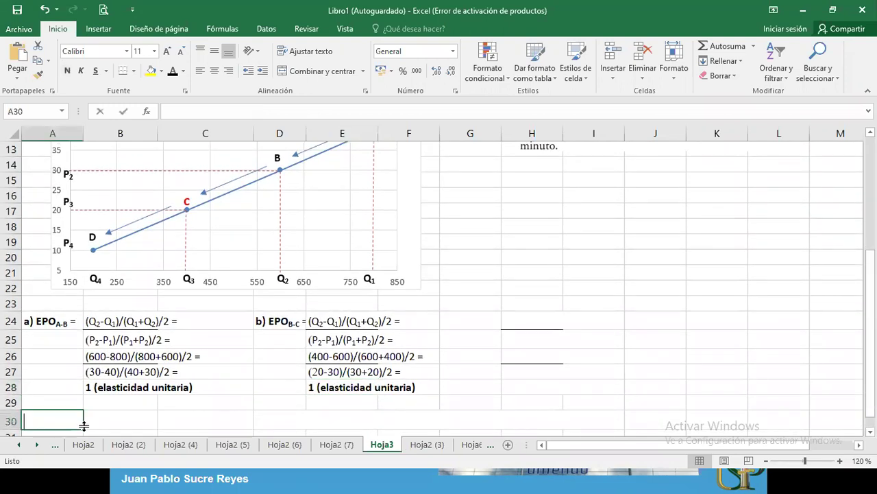
{"action": "key", "text": "BackSpace"}
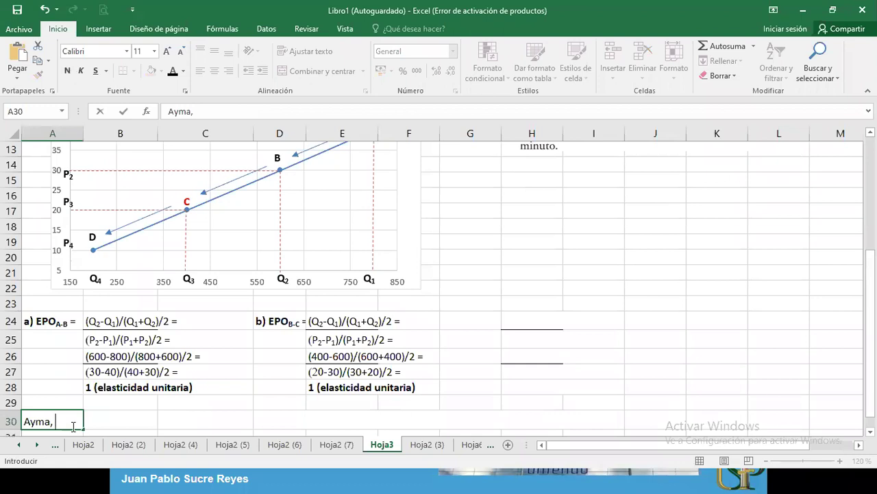
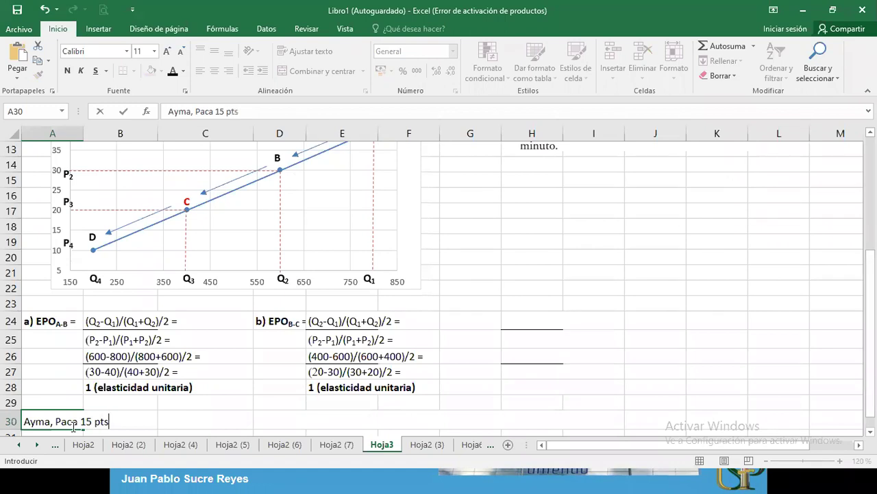
{"action": "left_click", "coordinate": [240, 428]}
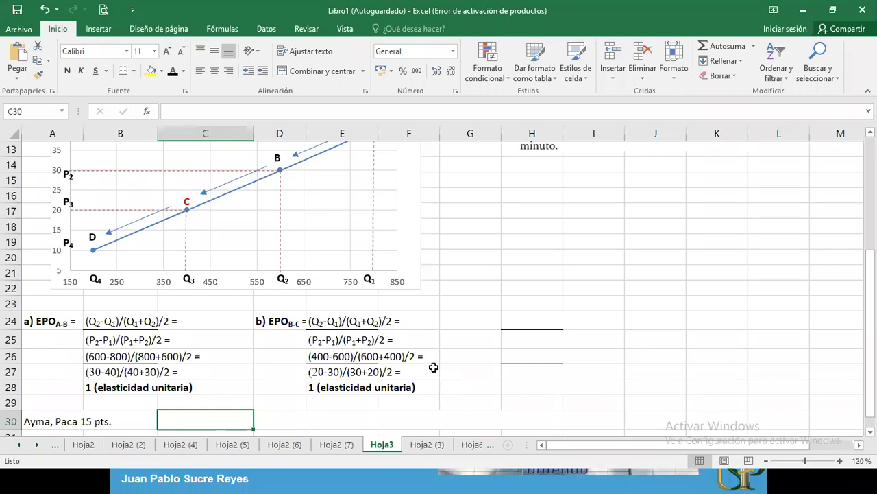
{"action": "scroll", "coordinate": [438, 283], "scroll_direction": "up", "scroll_amount": 1}
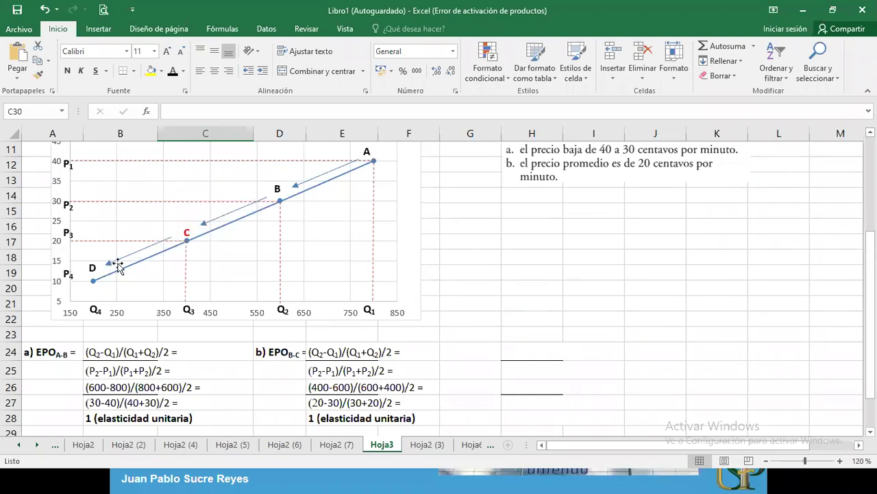
Step: Apply a visible font colour to G24:I25 to reveal the EPO C-D heading and formulas
{"action": "left_click", "coordinate": [482, 351]}
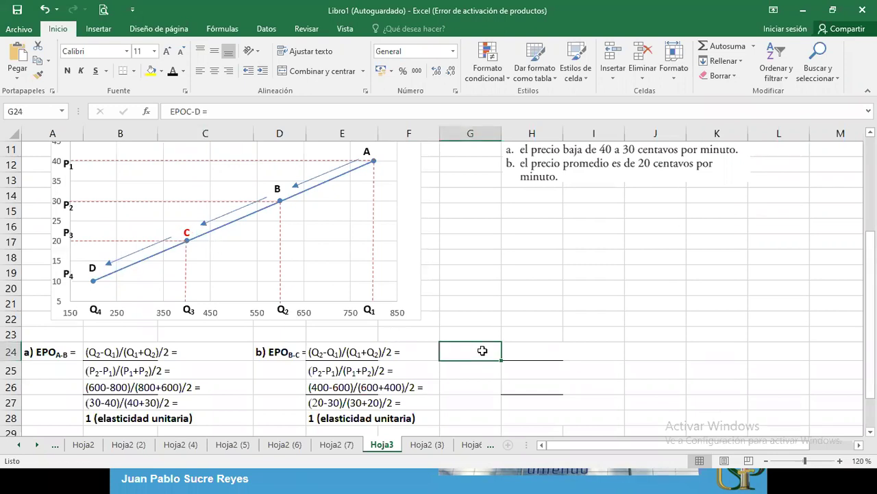
{"action": "left_click_drag", "start_coordinate": [482, 351], "coordinate": [568, 372]}
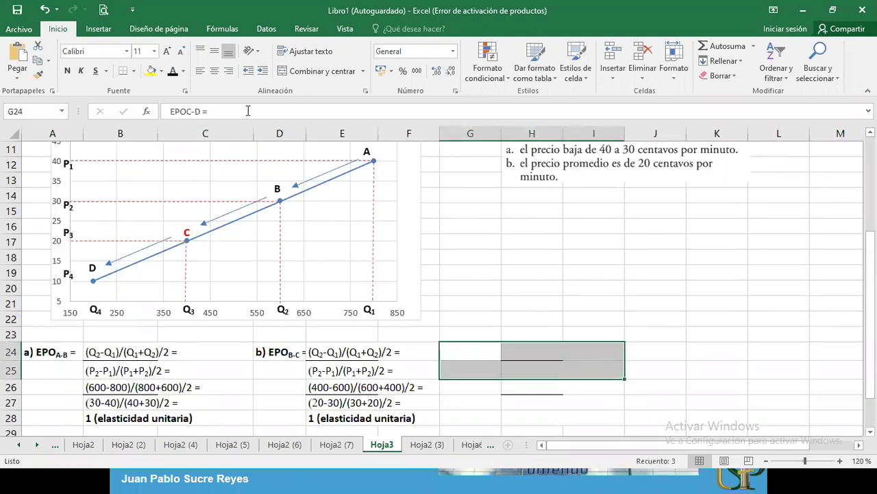
{"action": "left_click", "coordinate": [175, 74]}
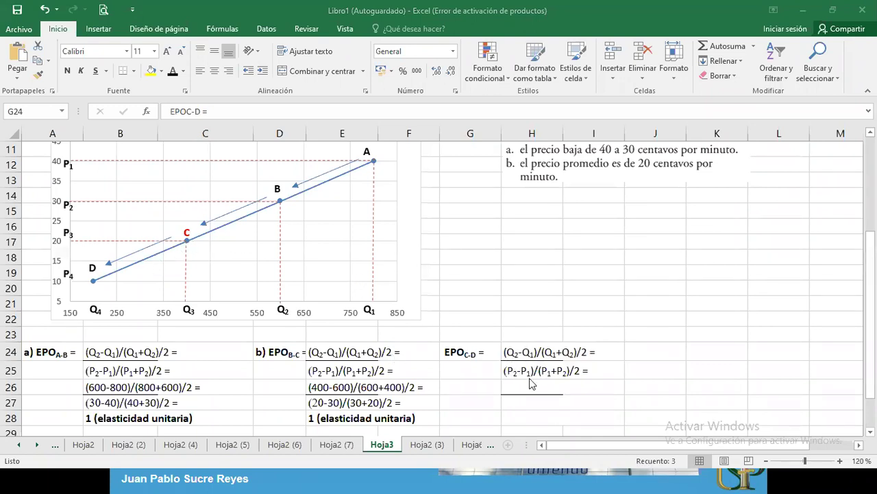
Step: Reveal the C-D substitutions in H26:H27 and the H28 result 1 (elasticidad unitaria)
{"action": "left_click_drag", "start_coordinate": [512, 387], "coordinate": [512, 402]}
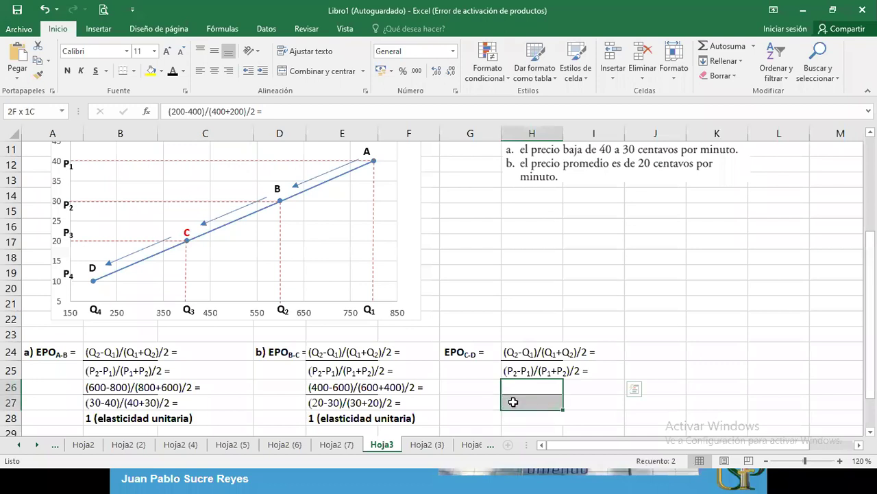
{"action": "left_click", "coordinate": [173, 71]}
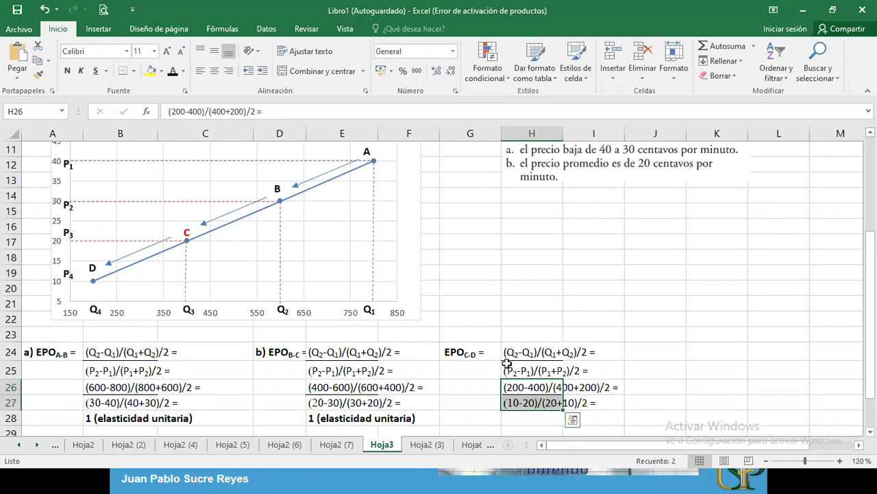
{"action": "left_click", "coordinate": [517, 416]}
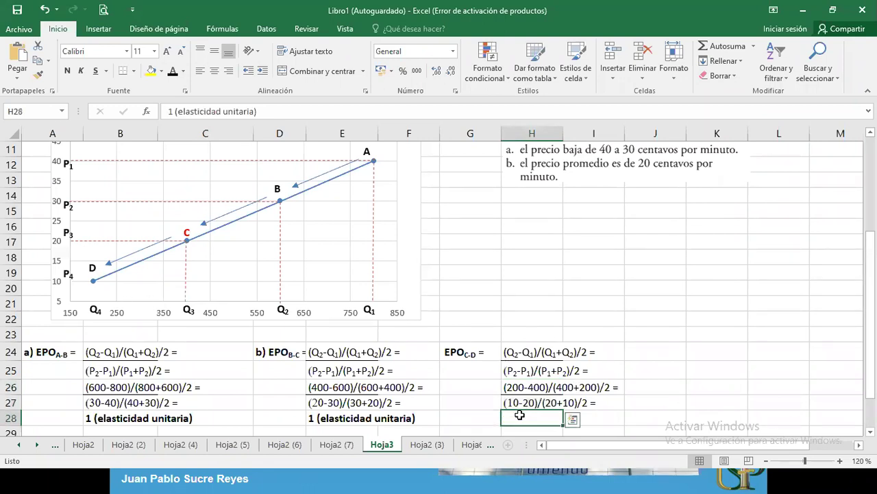
{"action": "left_click", "coordinate": [171, 69]}
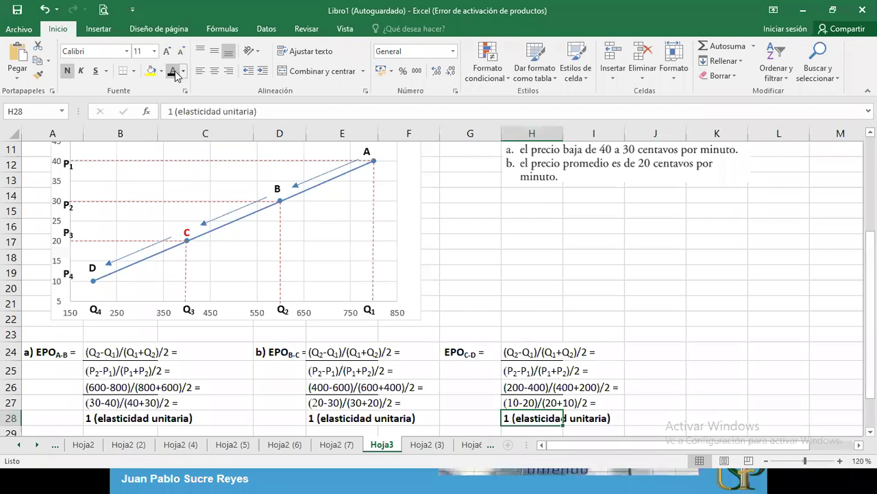
{"action": "left_click_drag", "start_coordinate": [869, 260], "coordinate": [870, 265]}
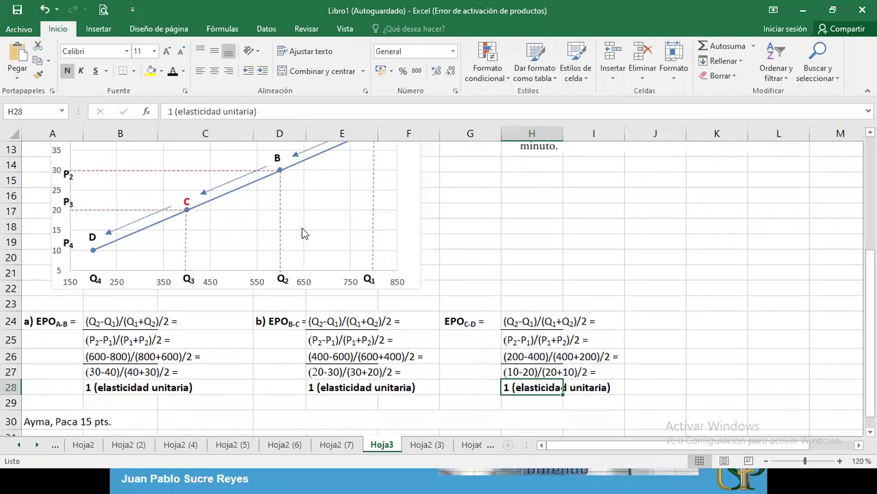
Step: Copy the chart's B point label and place the copy left of point B
{"action": "left_click", "coordinate": [277, 157]}
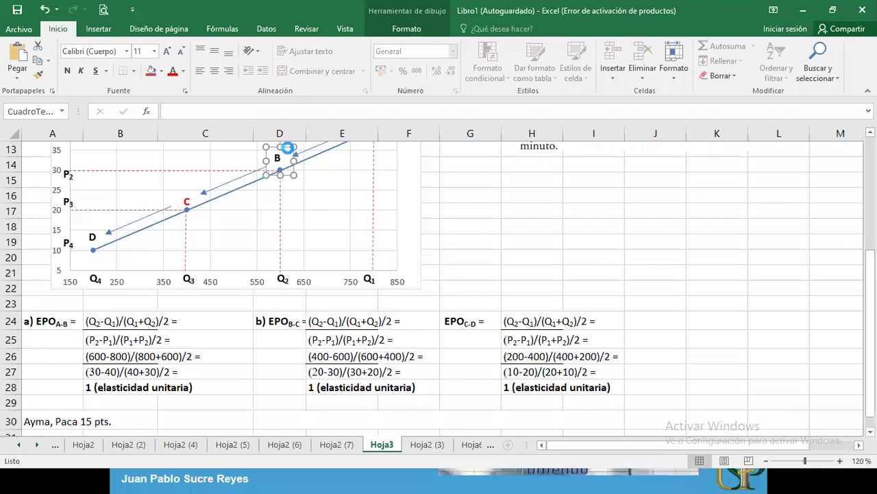
{"action": "left_click", "coordinate": [478, 222]}
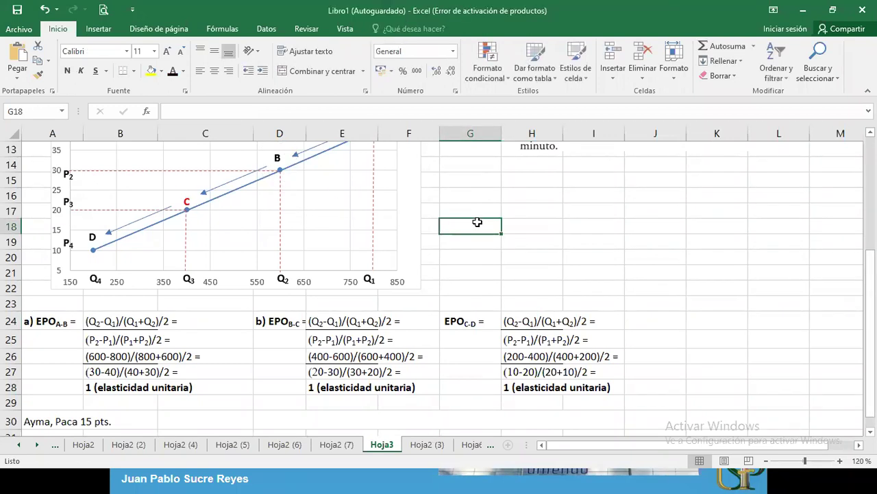
{"action": "key", "text": "ctrl+v"}
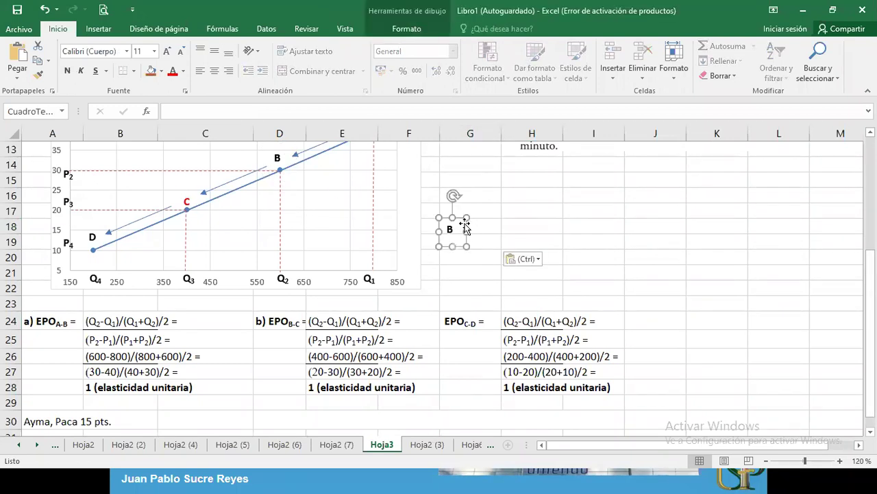
{"action": "left_click_drag", "start_coordinate": [457, 219], "coordinate": [224, 154]}
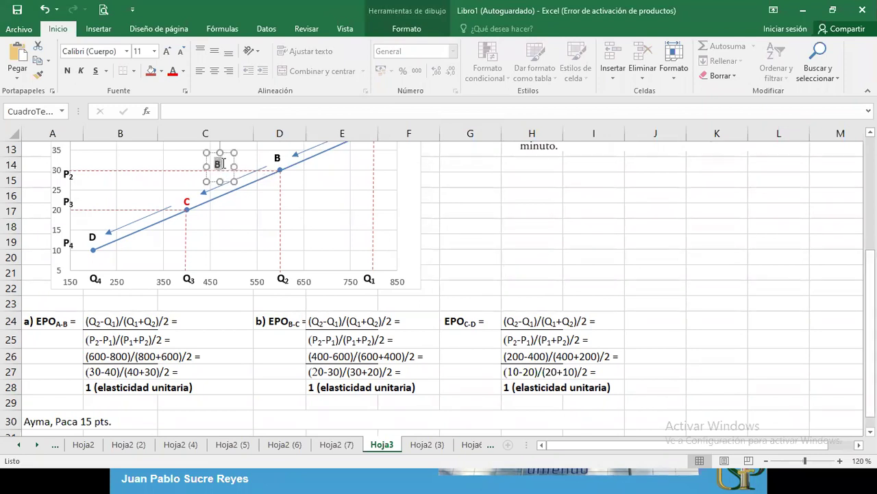
{"action": "double_click", "coordinate": [221, 164]}
Step: Widen the copied label and type 'EPOB-C =' so it reads EPO B-C = 1
{"action": "left_click", "coordinate": [271, 322]}
{"action": "double_click", "coordinate": [271, 322]}
{"action": "left_click_drag", "start_coordinate": [269, 322], "coordinate": [313, 322]}
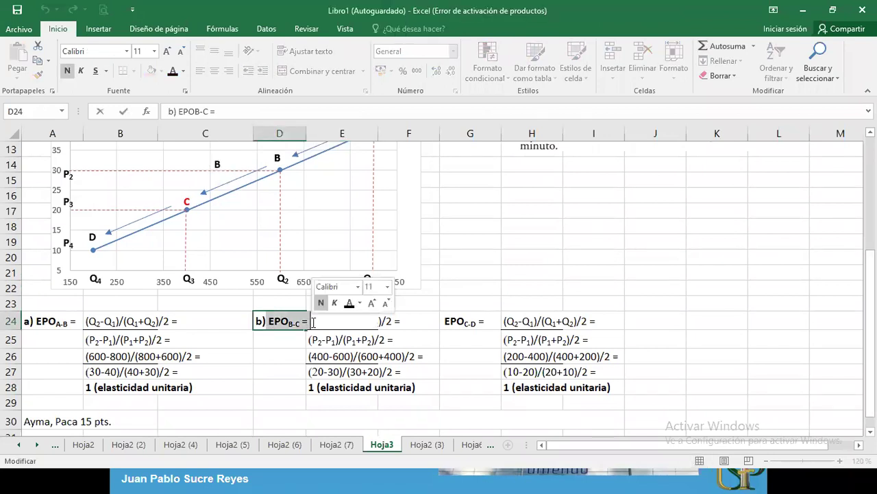
{"action": "left_click", "coordinate": [220, 169]}
{"action": "left_click", "coordinate": [220, 165]}
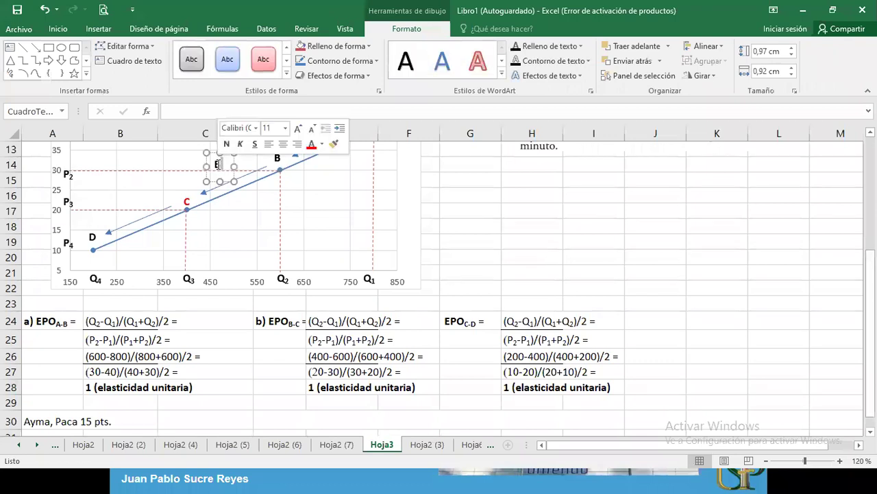
{"action": "left_click_drag", "start_coordinate": [234, 167], "coordinate": [274, 167]}
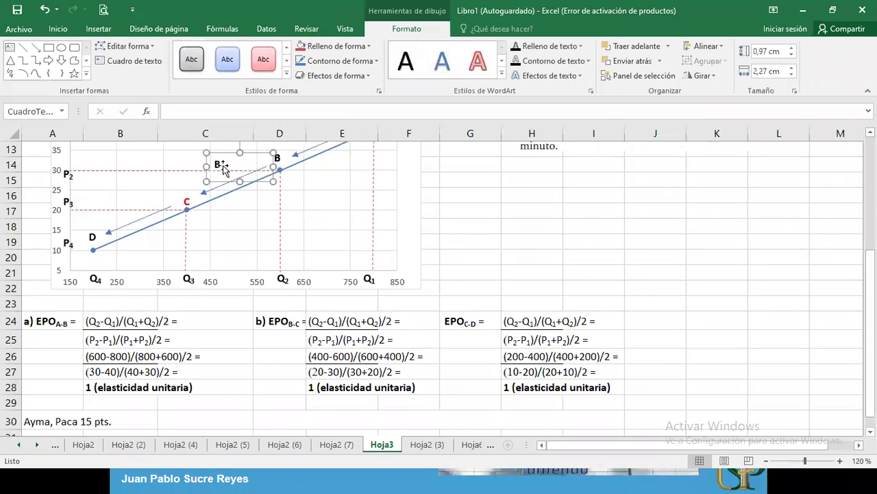
{"action": "type", "text": "EPOB-C ="}
Step: Format 'B-C' in the label as subscript through the Font dialog
{"action": "left_click_drag", "start_coordinate": [246, 165], "coordinate": [238, 166]}
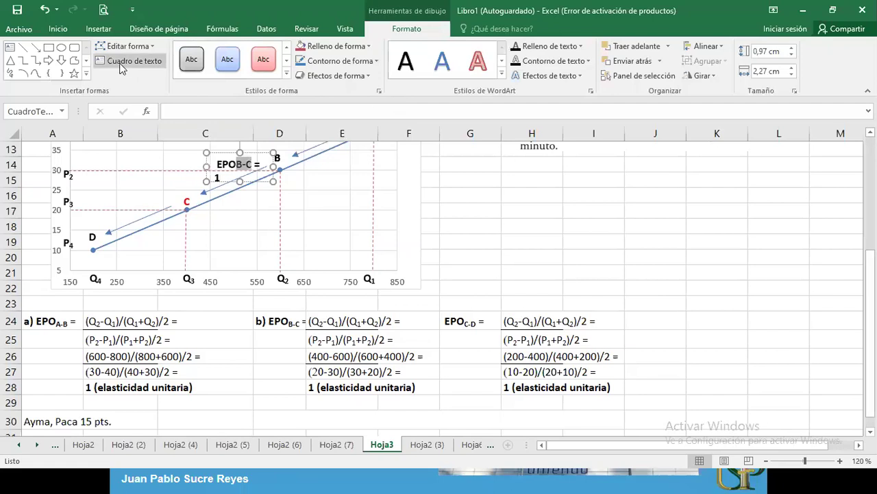
{"action": "left_click", "coordinate": [58, 29]}
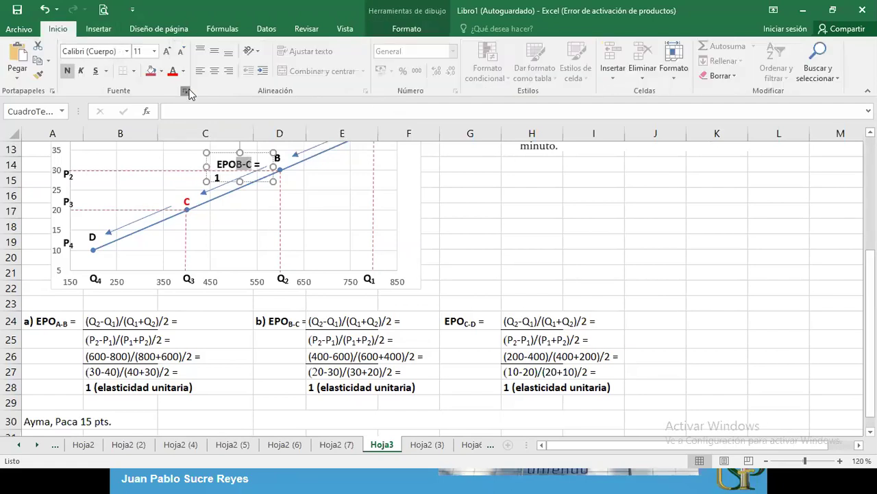
{"action": "left_click", "coordinate": [186, 92]}
{"action": "left_click", "coordinate": [313, 288]}
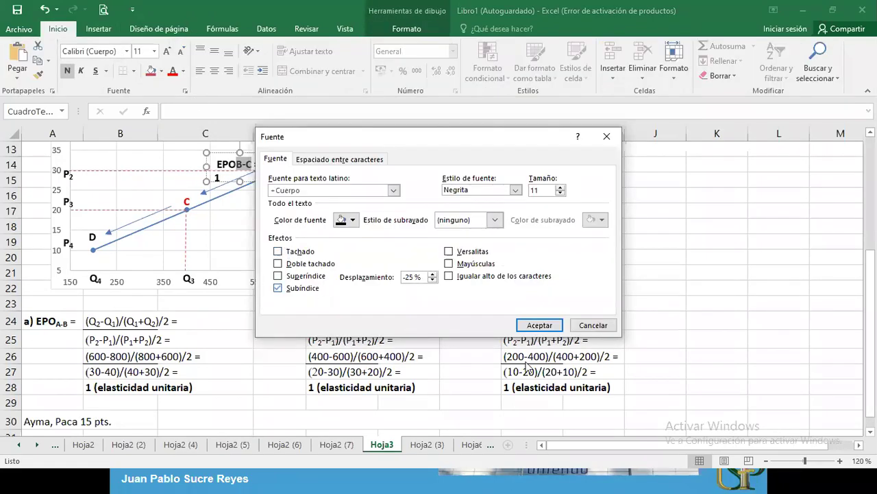
{"action": "left_click", "coordinate": [541, 324]}
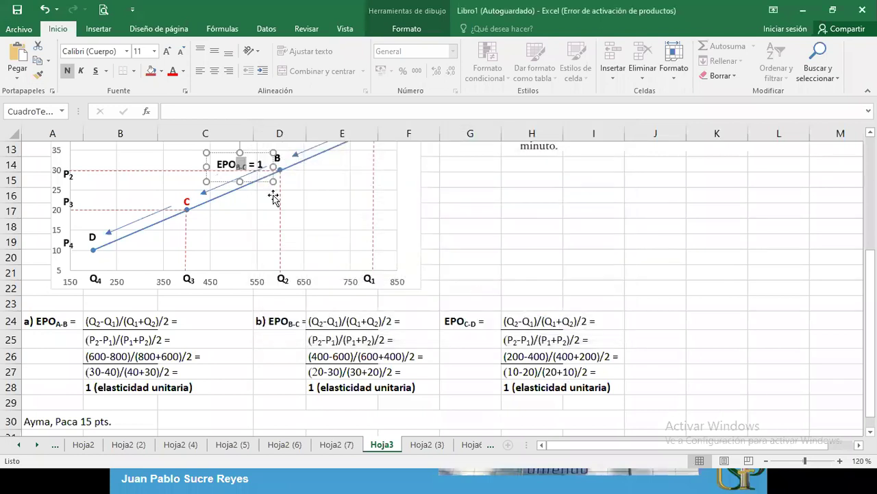
Step: Move the EPO label beside point D and change its subscript to C-D
{"action": "left_click_drag", "start_coordinate": [253, 154], "coordinate": [267, 234]}
{"action": "left_click_drag", "start_coordinate": [199, 257], "coordinate": [146, 250]}
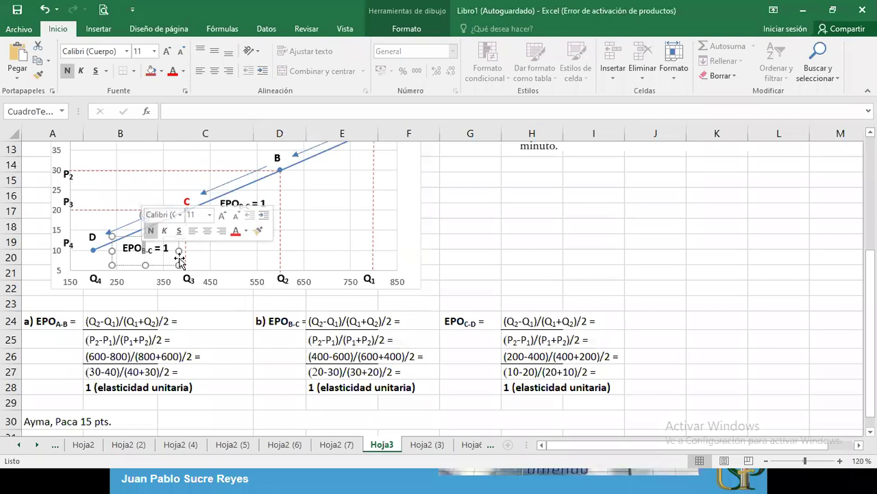
{"action": "key", "text": "BackSpace"}
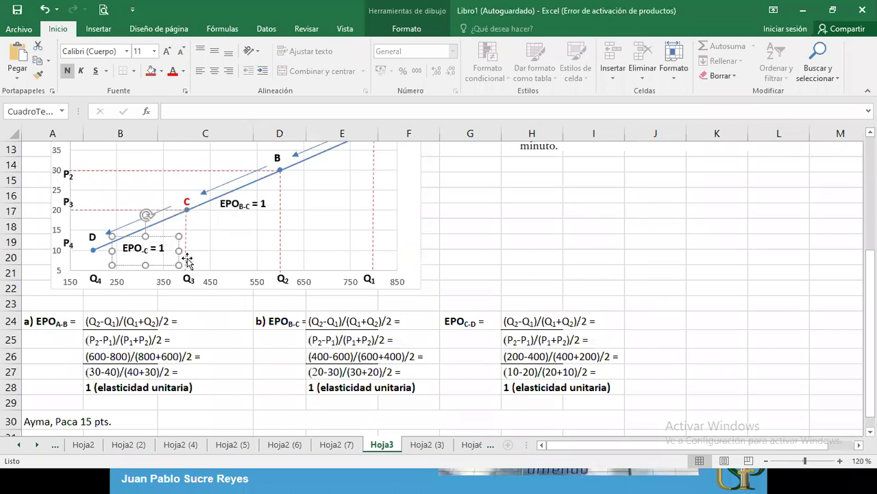
{"action": "type", "text": "D"}
{"action": "left_click", "coordinate": [244, 215]}
Step: Add a red copy of the EPO B-C = 1 label near C, edited to read EPO C = 1
{"action": "left_click", "coordinate": [248, 201]}
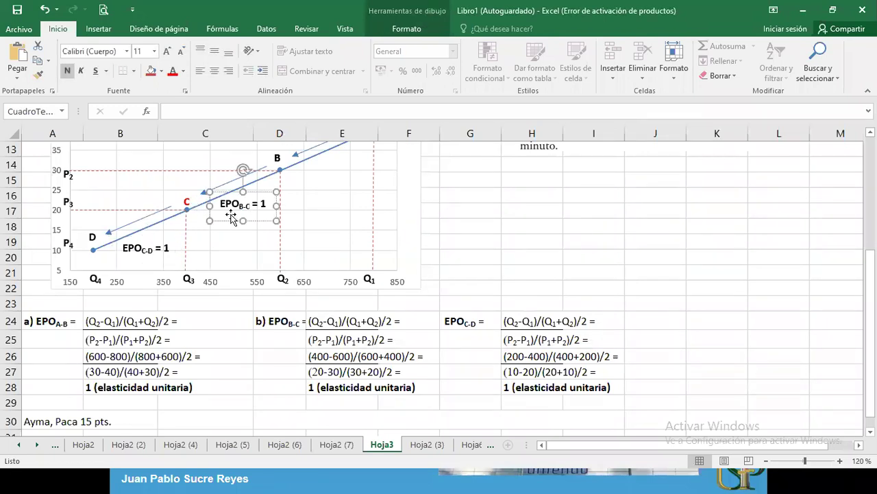
{"action": "left_click_drag", "start_coordinate": [231, 216], "coordinate": [170, 202], "text": "ctrl"}
{"action": "triple_click", "coordinate": [186, 187]}
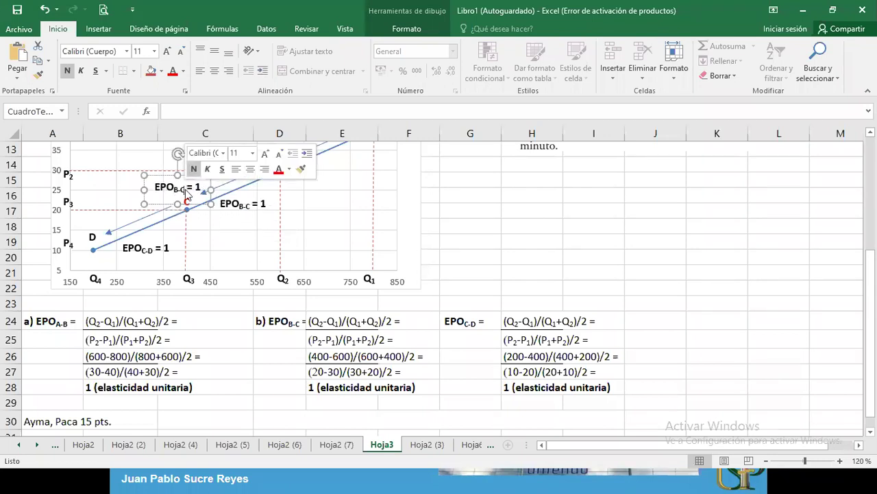
{"action": "left_click", "coordinate": [172, 71]}
{"action": "left_click", "coordinate": [181, 190]}
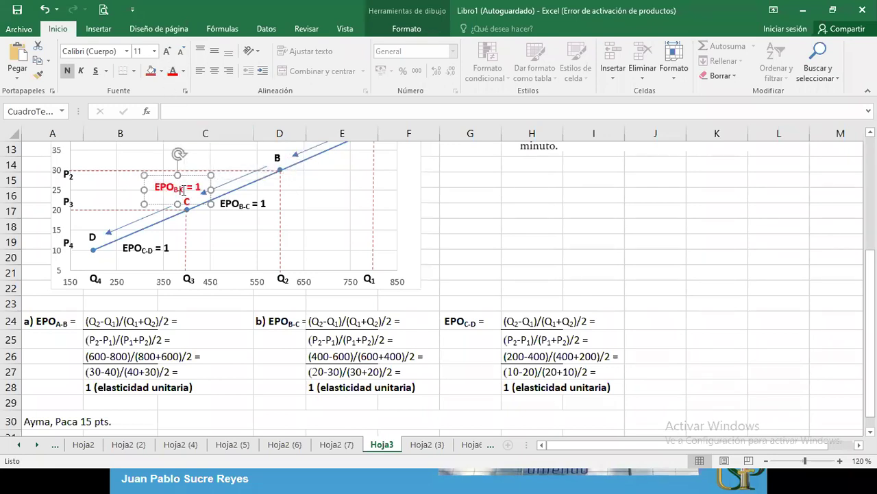
{"action": "key", "text": "BackSpace"}
{"action": "key", "text": "BackSpace"}
{"action": "left_click", "coordinate": [322, 248]}
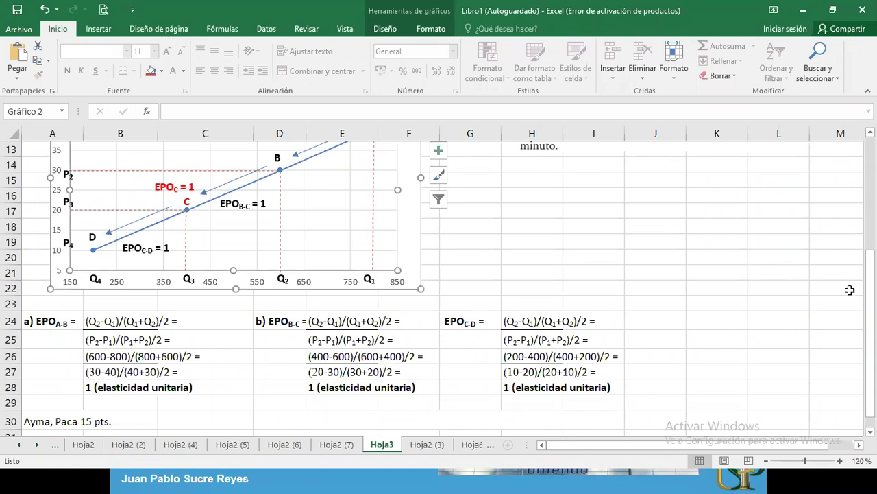
Step: Paste a copy of the dashed Q3 guide line and position it from point D to Q4
{"action": "mouse_move", "coordinate": [870, 291]}
{"action": "left_mouse_down"}
{"action": "mouse_move", "coordinate": [870, 283]}
{"action": "mouse_move", "coordinate": [870, 291]}
{"action": "left_mouse_up"}
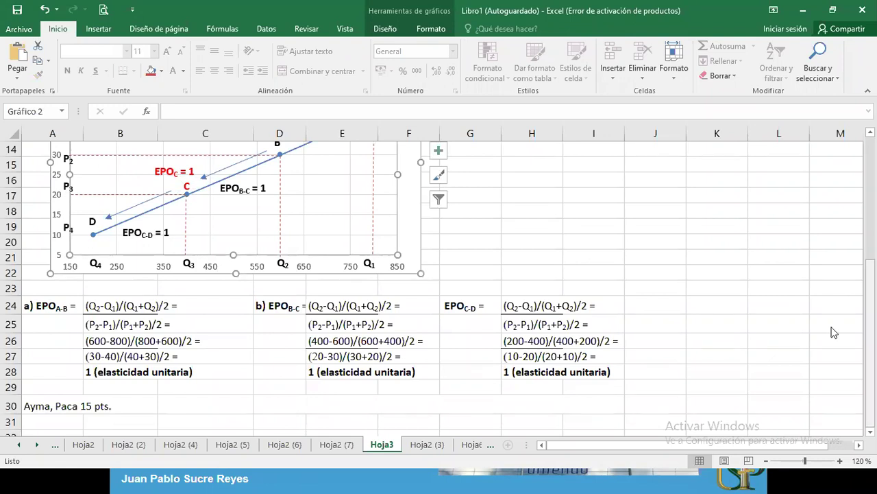
{"action": "left_click", "coordinate": [186, 234]}
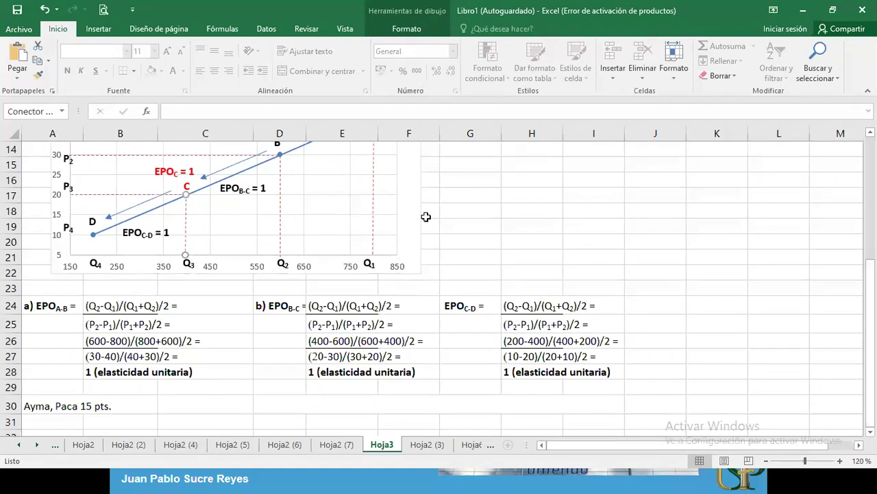
{"action": "left_click", "coordinate": [461, 220]}
{"action": "key", "text": "ctrl+v"}
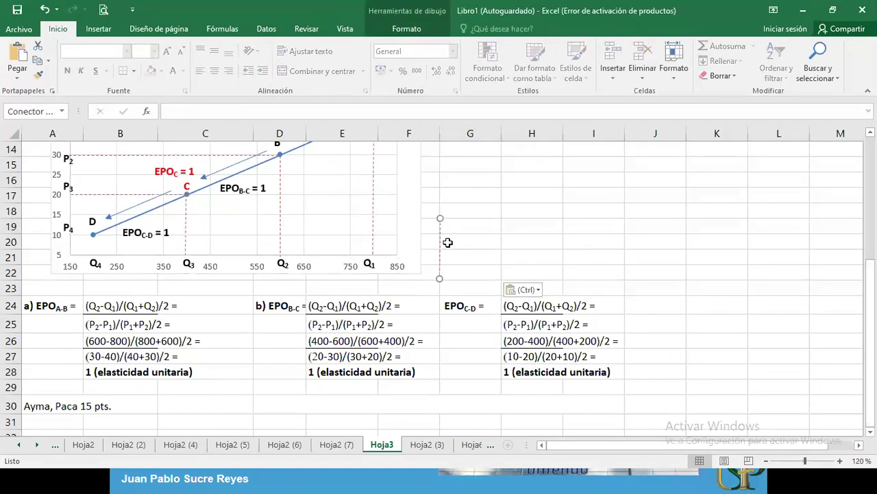
{"action": "left_click_drag", "start_coordinate": [442, 244], "coordinate": [96, 259]}
{"action": "left_click", "coordinate": [93, 269]}
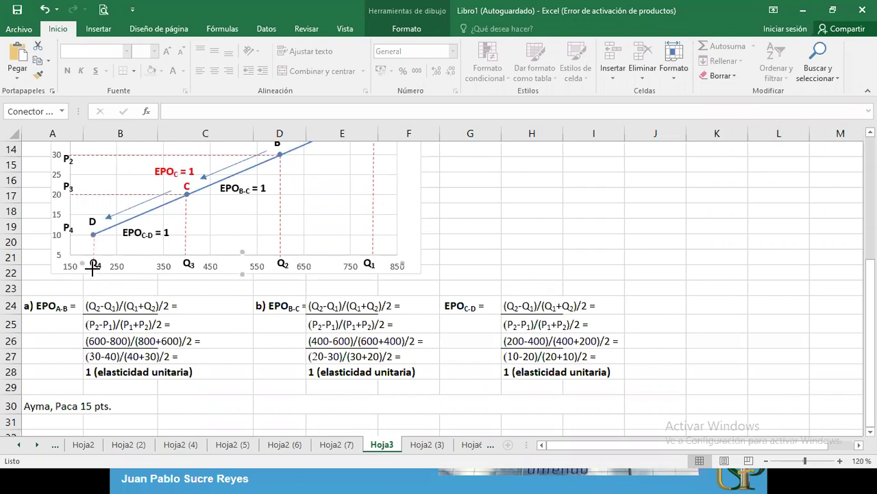
{"action": "left_click", "coordinate": [92, 254]}
{"action": "left_click", "coordinate": [94, 255]}
Step: Paste another dashed guide line and stretch it from P4 across to point D
{"action": "left_click", "coordinate": [98, 194]}
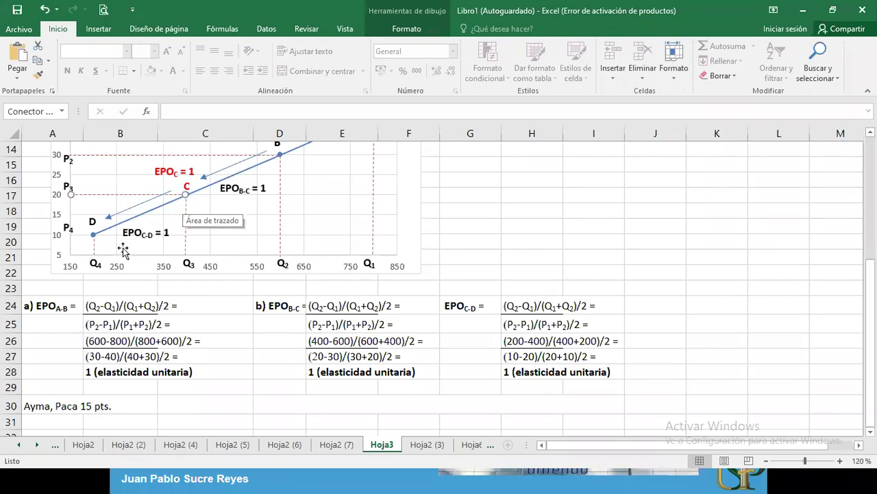
{"action": "left_click", "coordinate": [93, 243]}
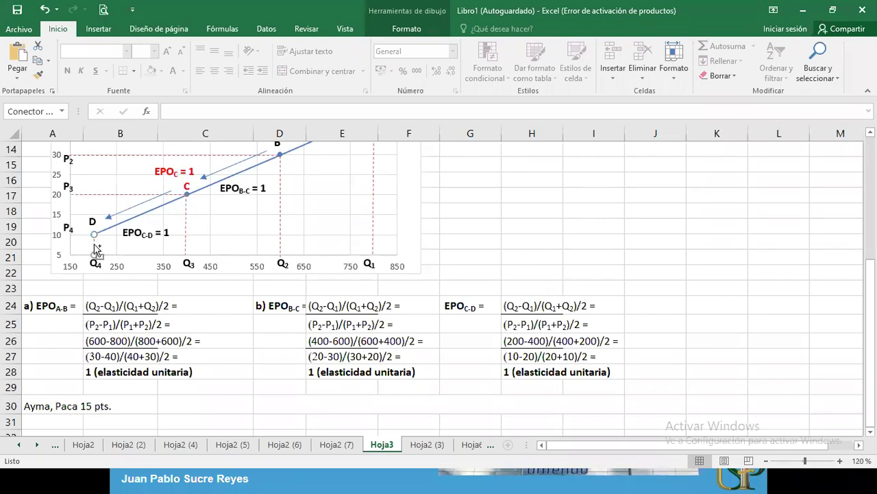
{"action": "left_click", "coordinate": [453, 227]}
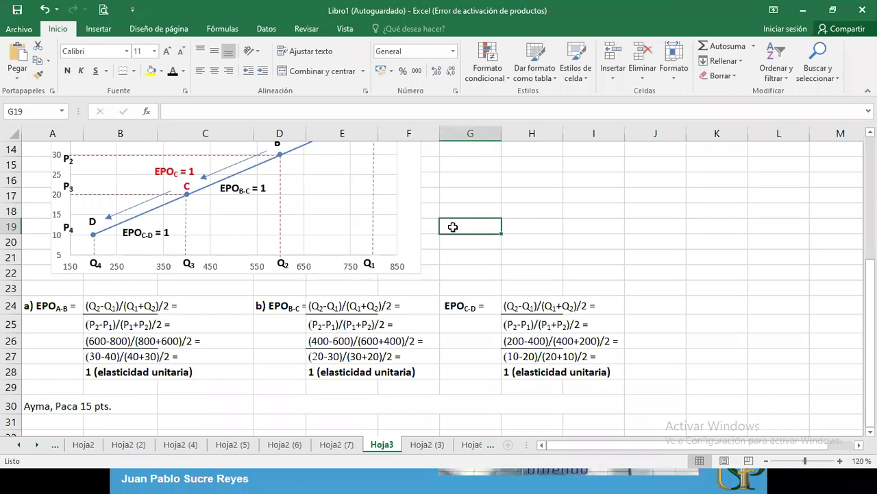
{"action": "key", "text": "ctrl+v"}
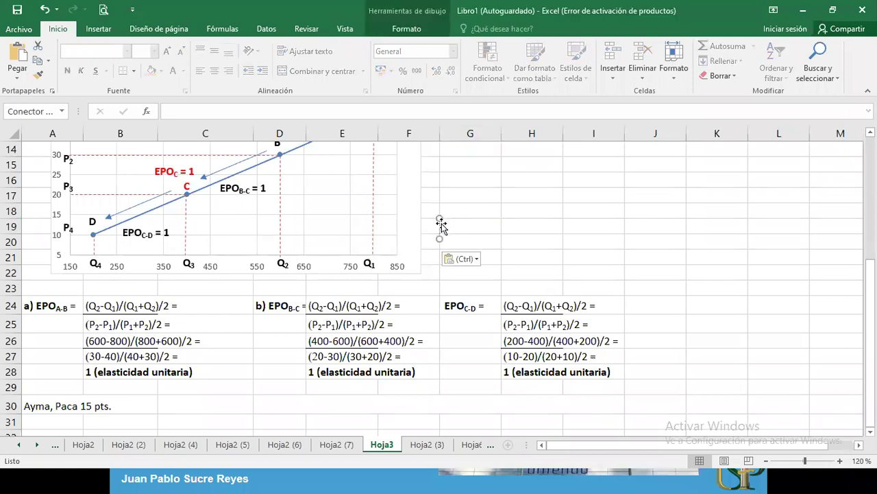
{"action": "left_click_drag", "start_coordinate": [441, 226], "coordinate": [138, 211]}
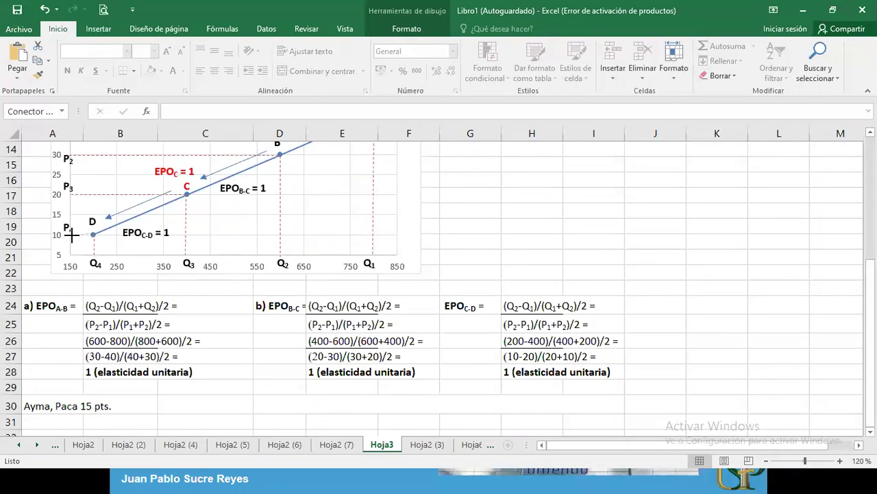
{"action": "left_click_drag", "start_coordinate": [70, 233], "coordinate": [94, 234]}
{"action": "left_click", "coordinate": [472, 227]}
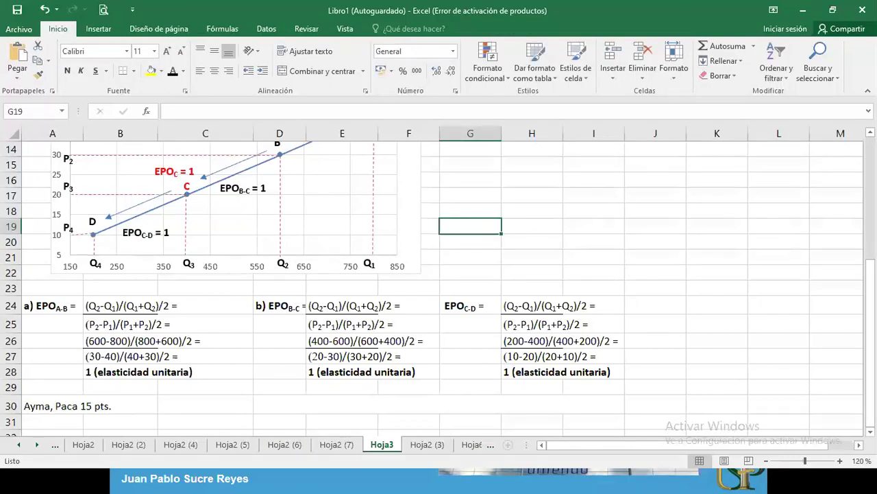
Step: Switch to the PowerPoint slideshow and advance to the gasoline tax graph slide
{"action": "mouse_move", "coordinate": [871, 281]}
{"action": "left_mouse_down"}
{"action": "mouse_move", "coordinate": [870, 230]}
{"action": "mouse_move", "coordinate": [871, 281]}
{"action": "left_mouse_up"}
{"action": "key", "text": "alt+Tab"}
{"action": "key", "text": "alt+Tab"}
{"action": "key", "text": "alt+Tab"}
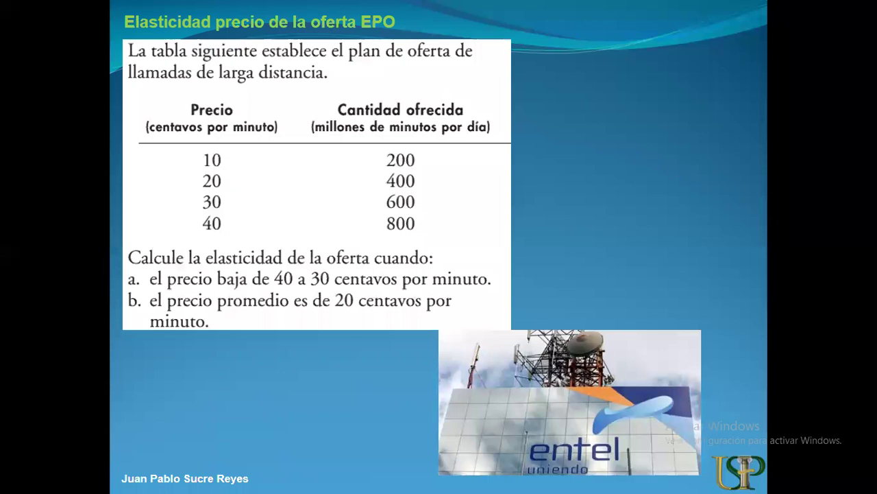
{"action": "key", "text": "Right"}
{"action": "key", "text": "Right"}
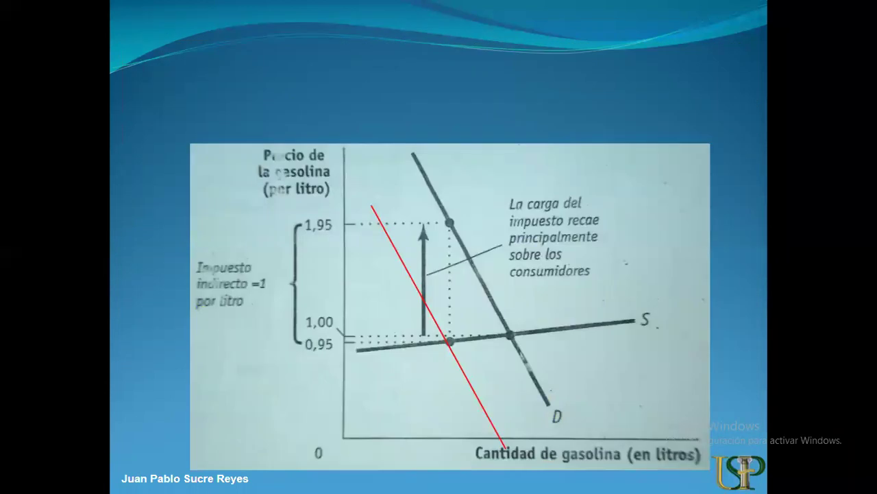